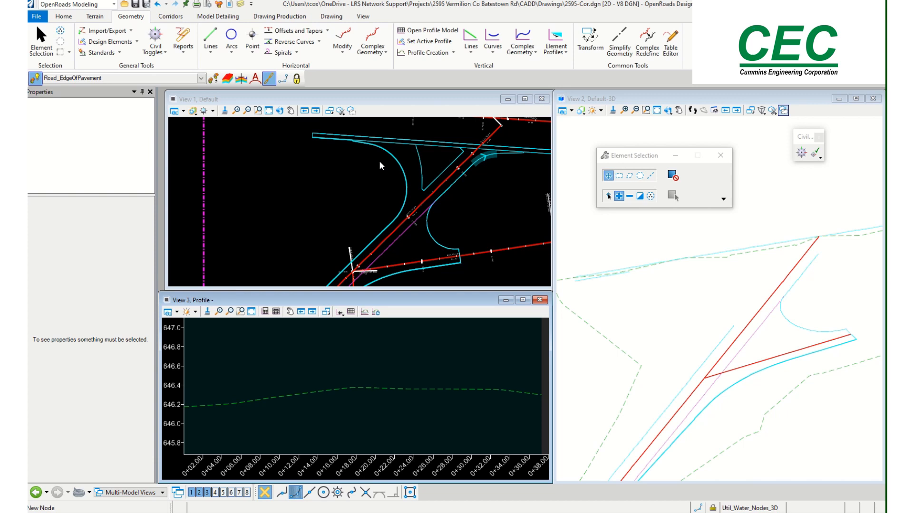
pyautogui.scroll(1, 413, 162)
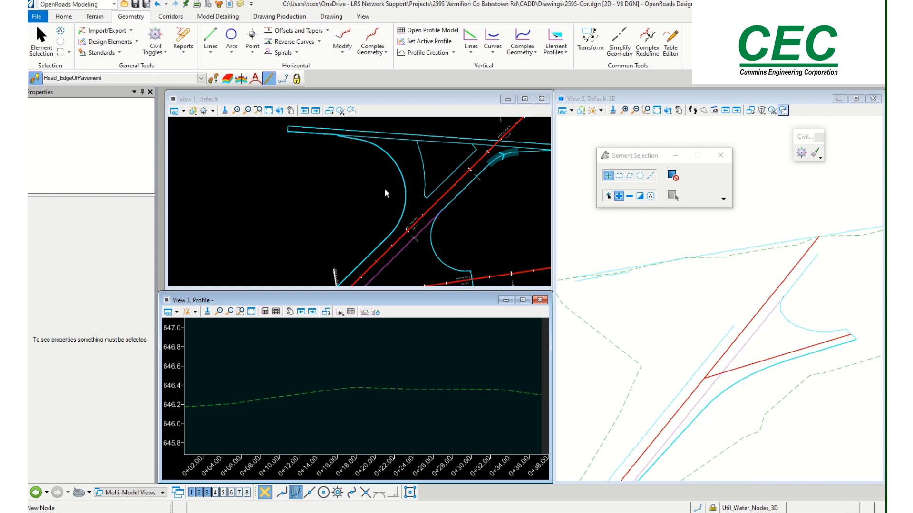
pyautogui.scroll(-1, 442, 158)
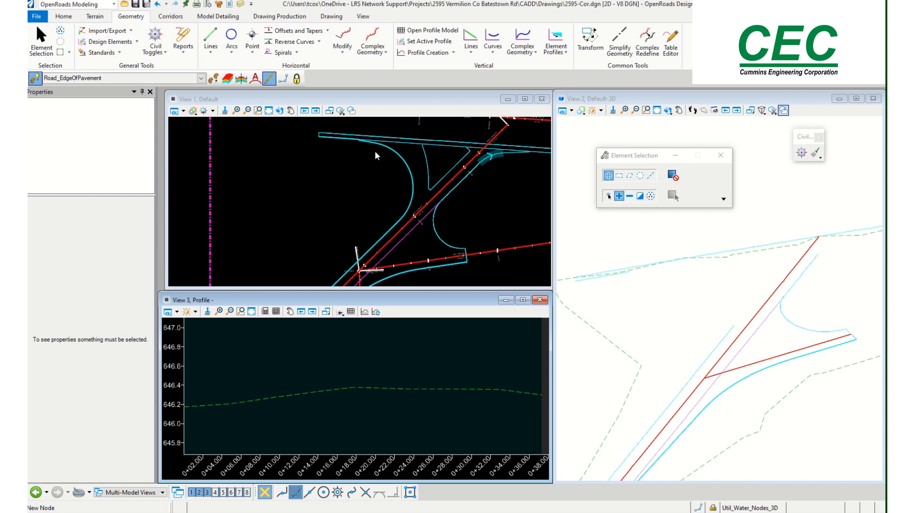
pyautogui.scroll(2, 334, 127)
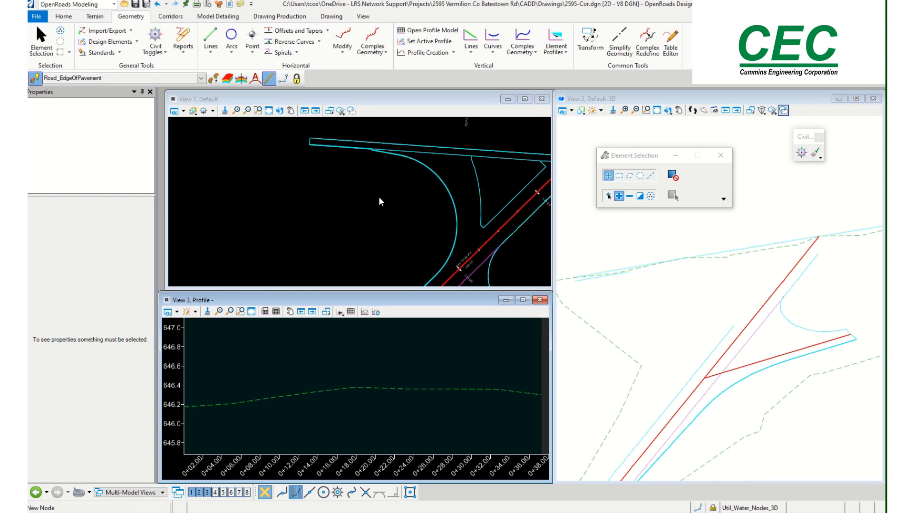
pyautogui.scroll(-1, 374, 172)
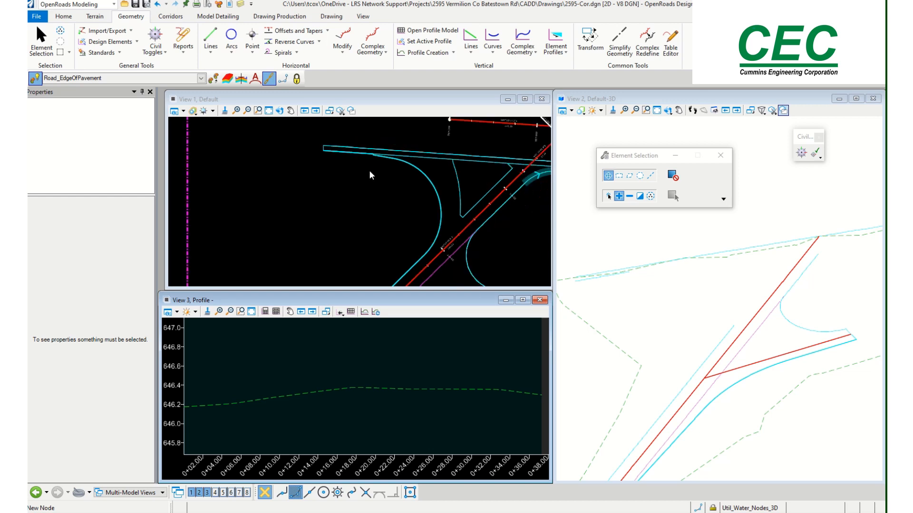
pyautogui.scroll(1, 361, 165)
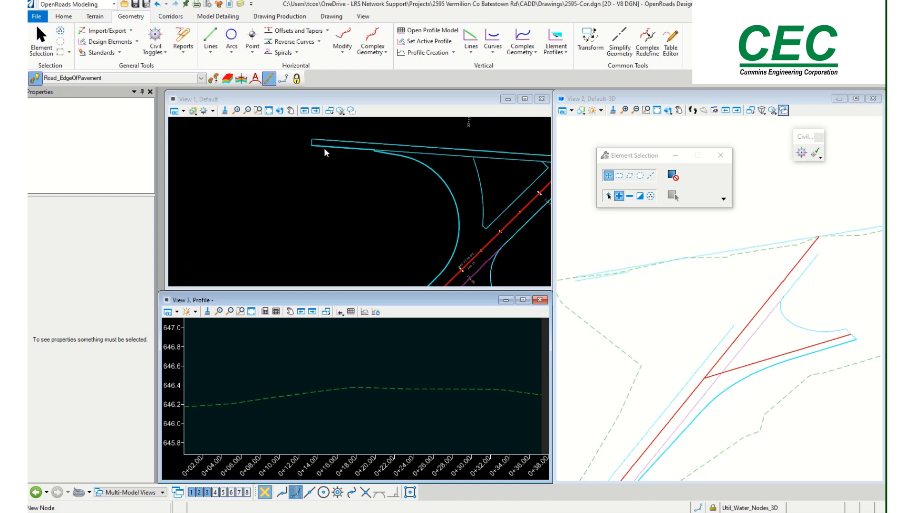
pyautogui.scroll(-2, 358, 151)
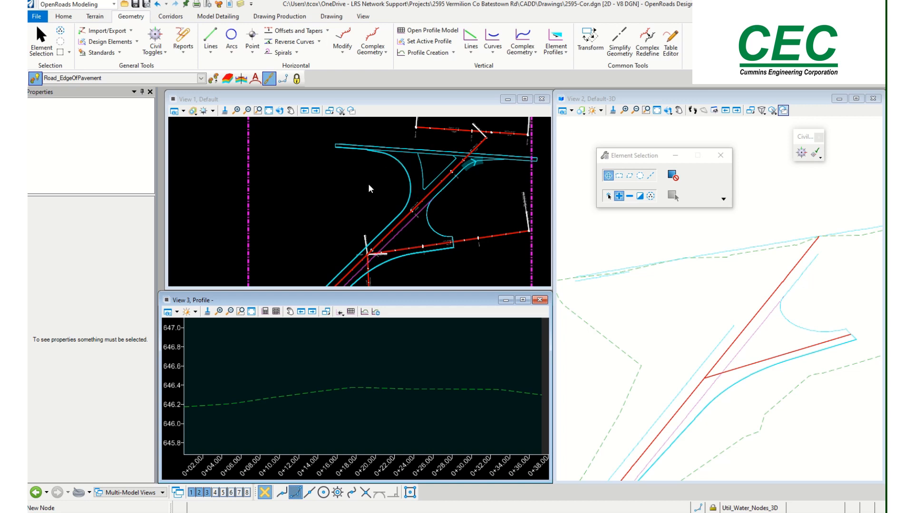
pyautogui.click(561, 55)
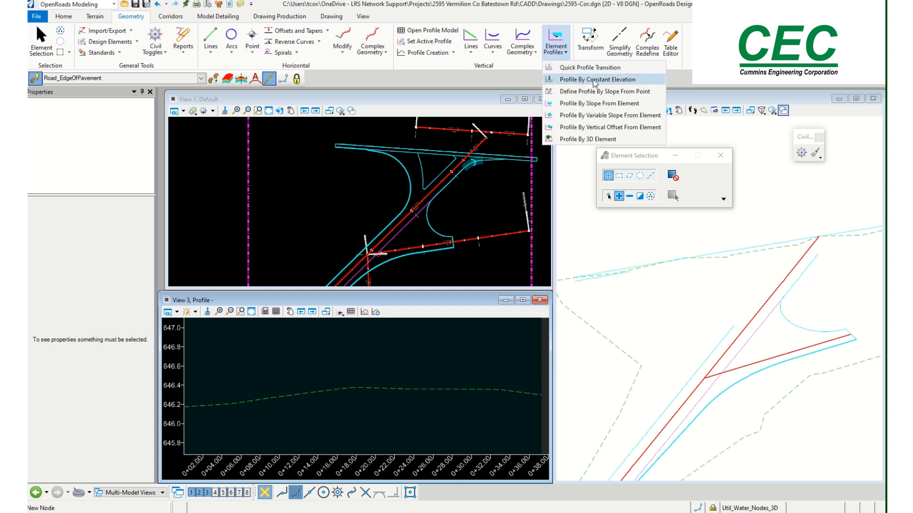
pyautogui.click(574, 103)
pyautogui.moveTo(613, 155); pyautogui.dragTo(249, 121)
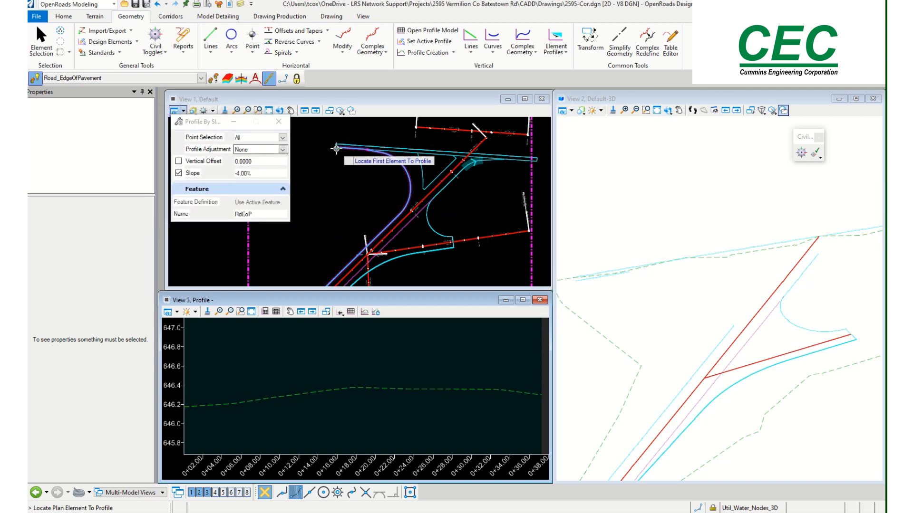
pyautogui.scroll(1, 352, 143)
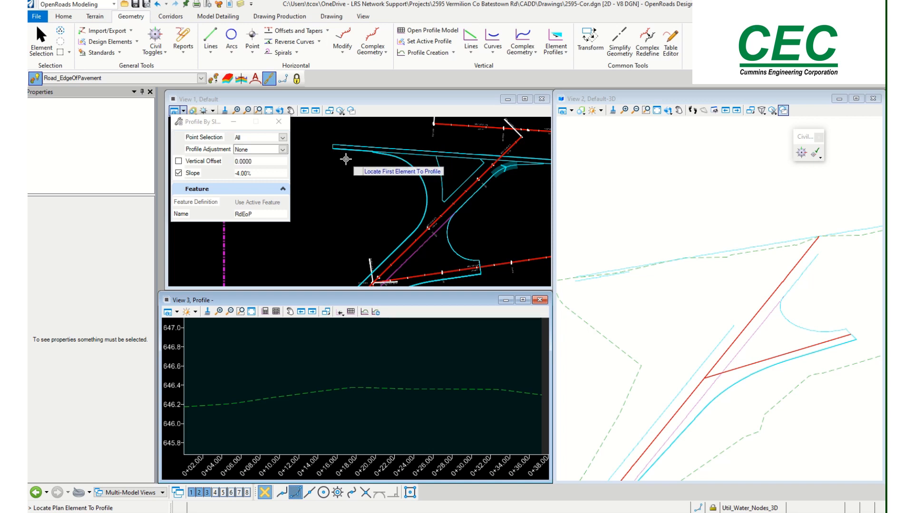
pyautogui.scroll(-2, 416, 152)
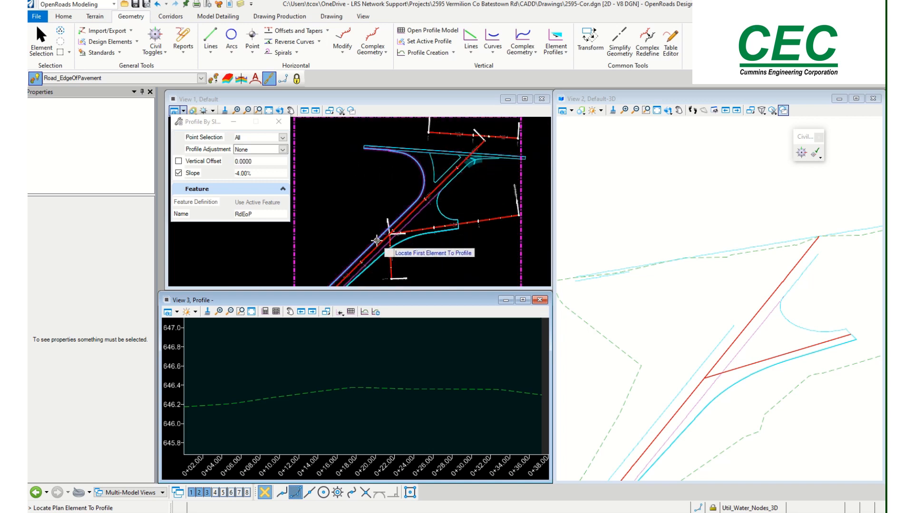
pyautogui.scroll(1, 376, 240)
pyautogui.click(338, 170)
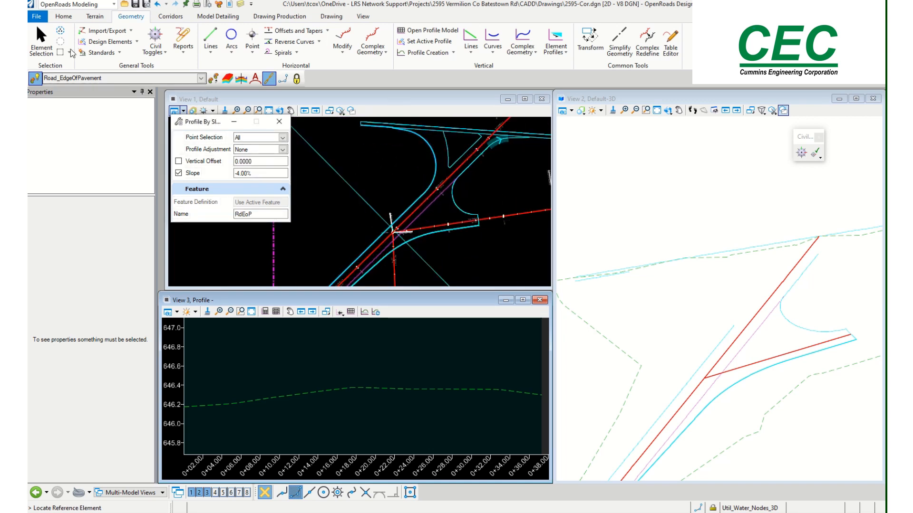
# Open the profile model of the red baseline alignment EXCH36 in View 3
pyautogui.click(41, 38)
pyautogui.click(397, 205)
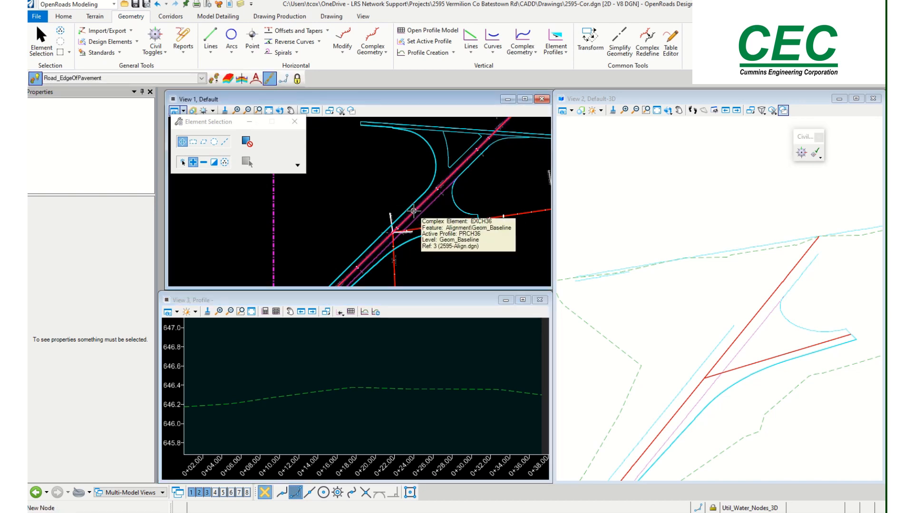
pyautogui.click(414, 210)
pyautogui.rightClick(107, 118)
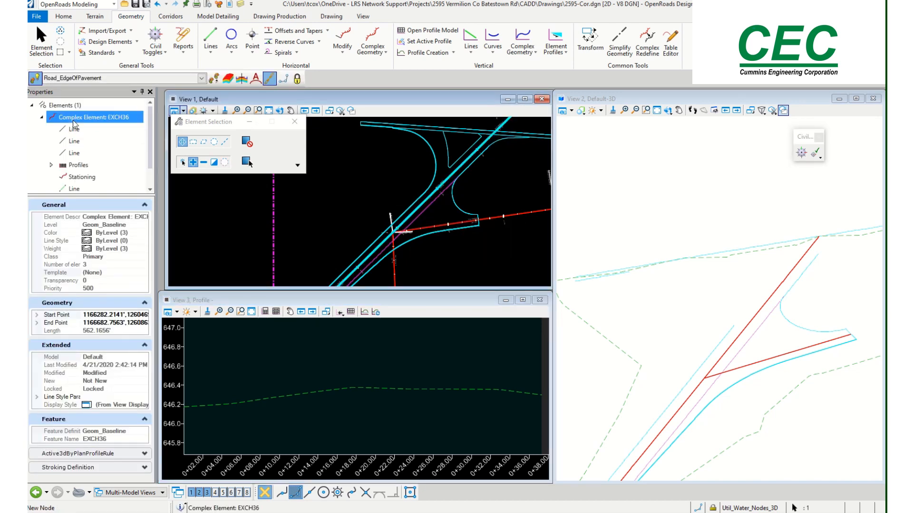
pyautogui.click(152, 138)
pyautogui.click(332, 341)
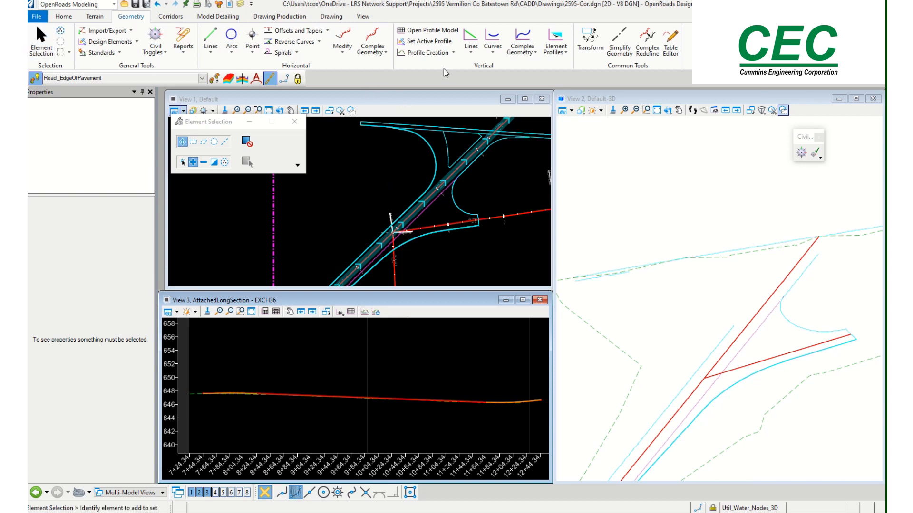
# Open the profile model of the curved edge of pavement RdEoP1 in View 3
pyautogui.click(372, 47)
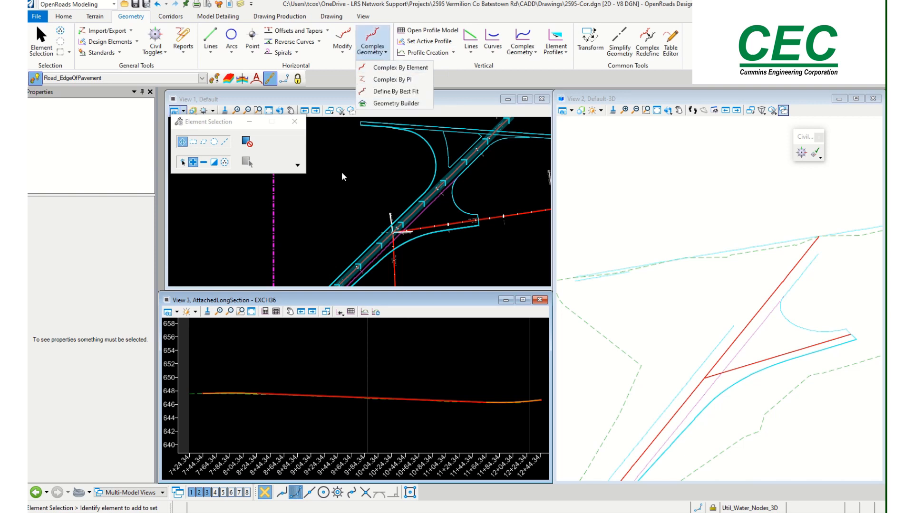
pyautogui.click(394, 149)
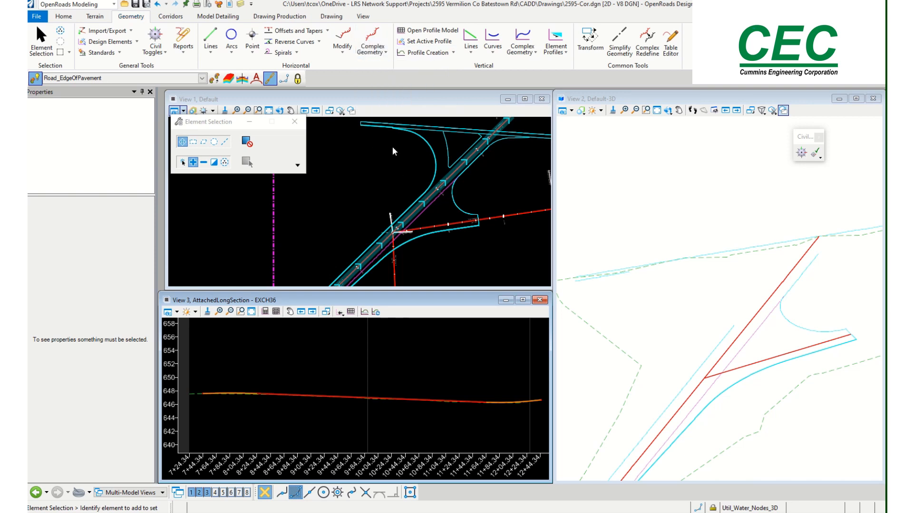
pyautogui.click(433, 156)
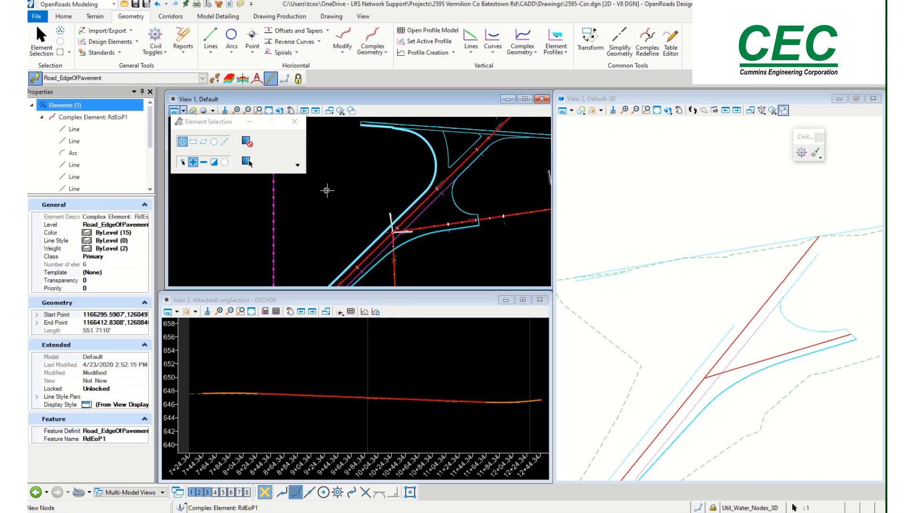
pyautogui.rightClick(110, 120)
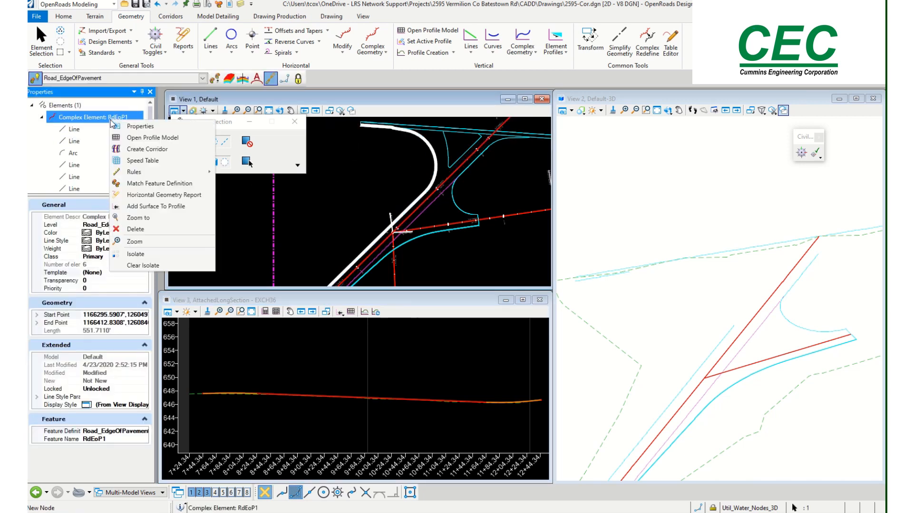
pyautogui.click(152, 138)
pyautogui.click(381, 359)
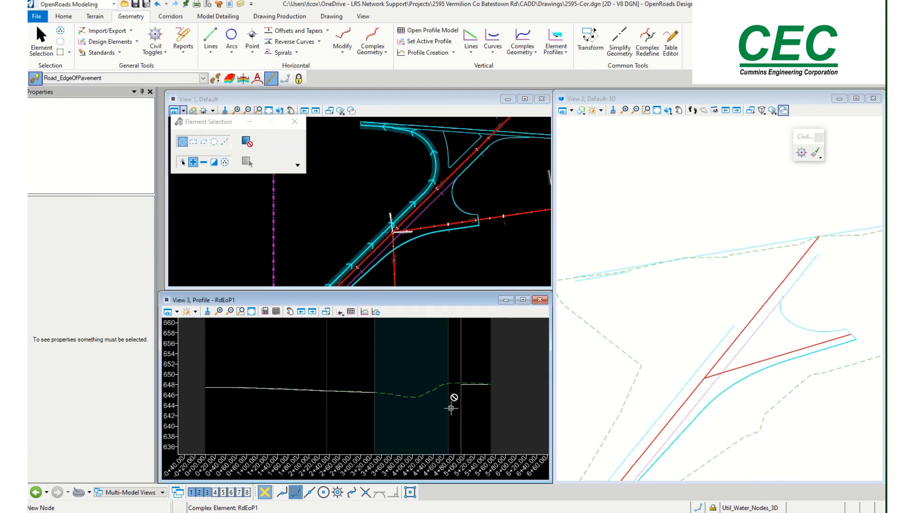
pyautogui.scroll(1, 444, 404)
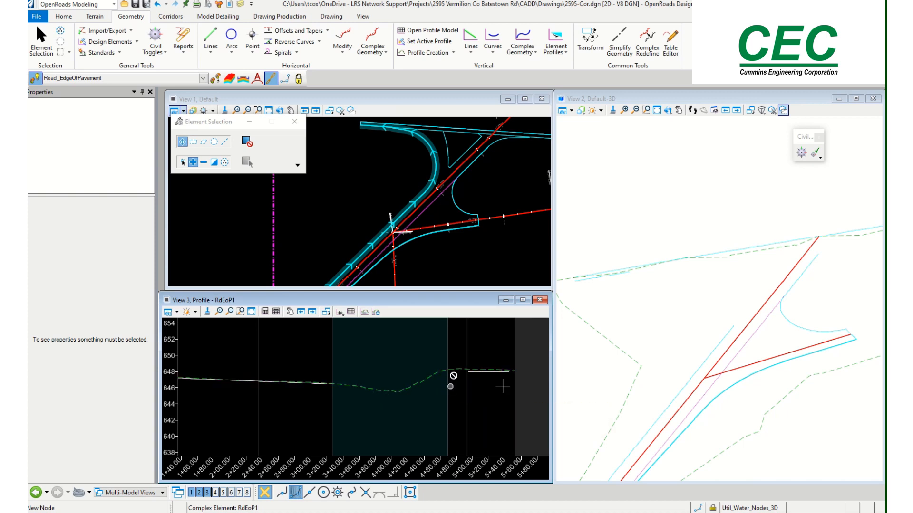
pyautogui.click(470, 39)
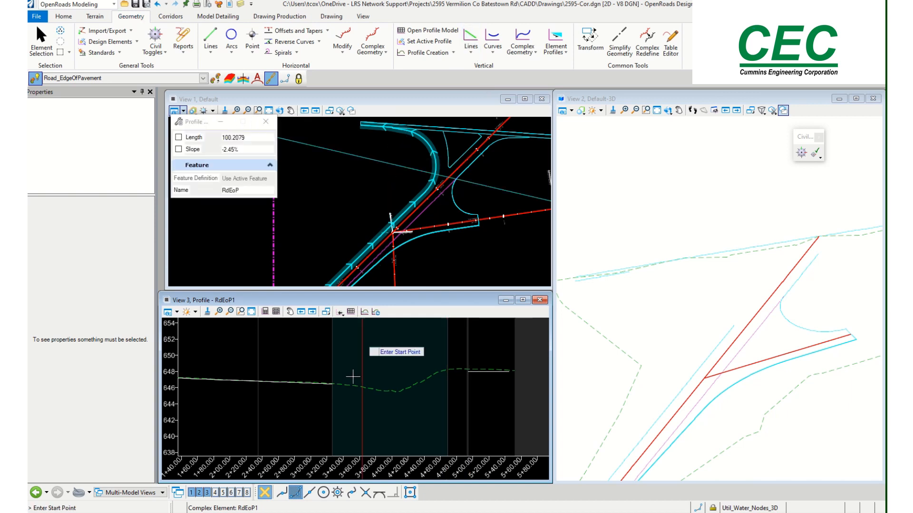
pyautogui.click(466, 370)
pyautogui.rightClick(437, 387)
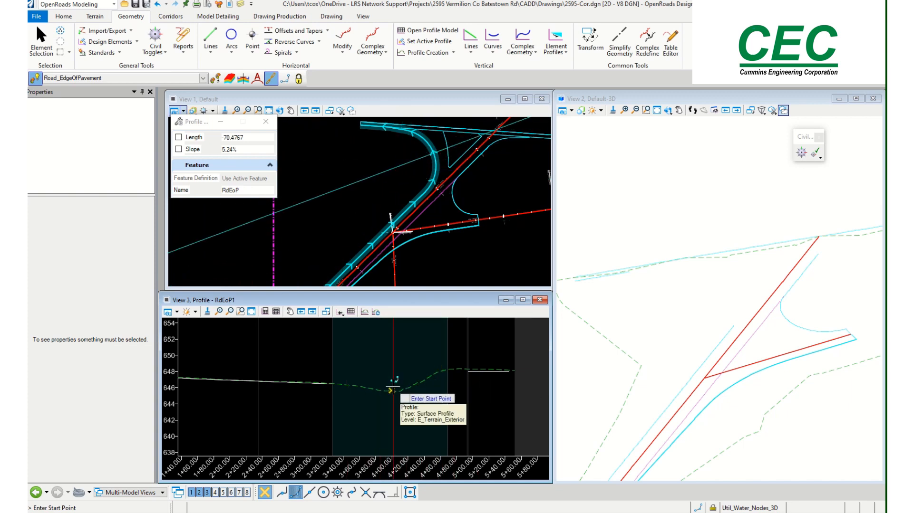
# Begin a Profile Reverse Transition between the profile lines before and after the gap, with back and ahead vertical offsets of 0
pyautogui.click(532, 53)
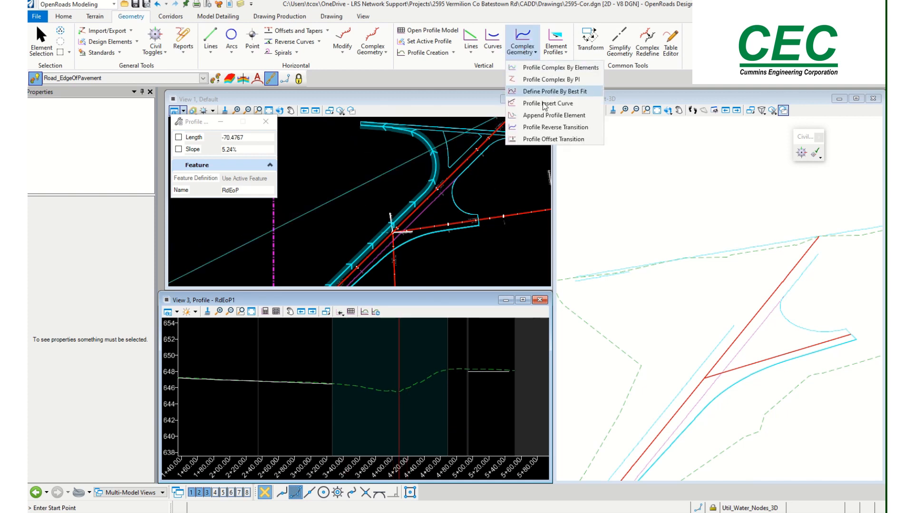
pyautogui.click(551, 127)
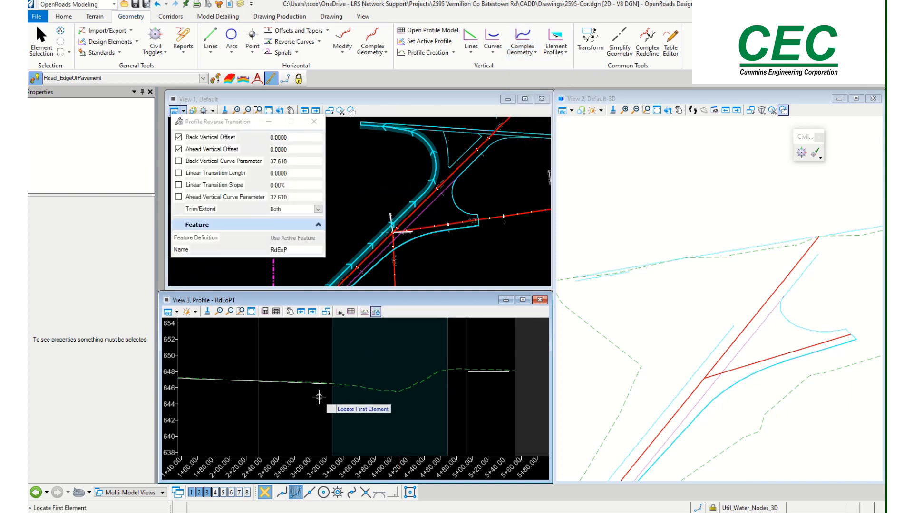
pyautogui.scroll(2, 318, 384)
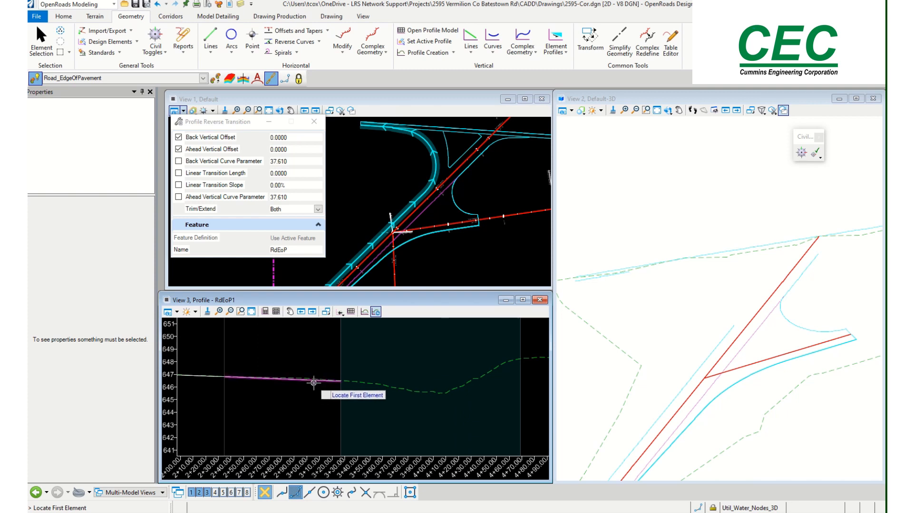
pyautogui.click(315, 382)
pyautogui.click(314, 404)
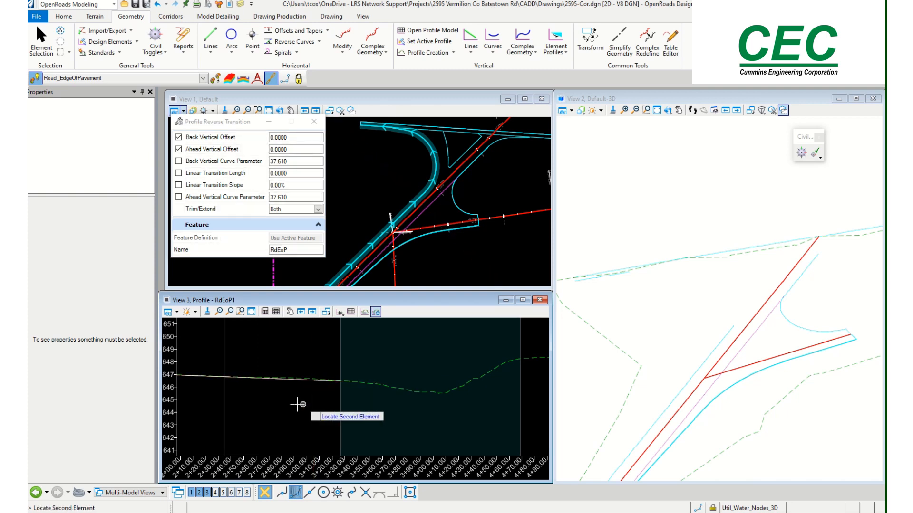
pyautogui.scroll(-1, 295, 403)
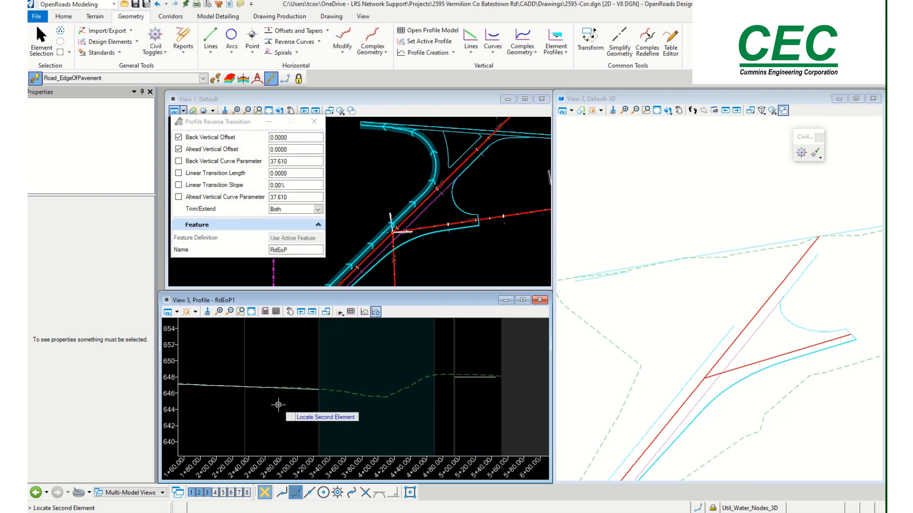
pyautogui.click(463, 380)
pyautogui.scroll(2, 459, 394)
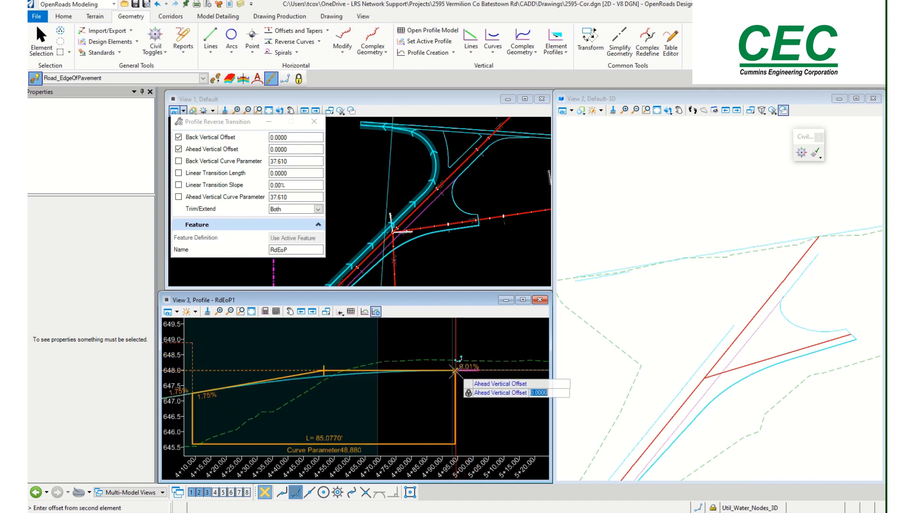
pyautogui.click(455, 371)
# Place the reverse transition's start point at the end of the profile line before the gap
pyautogui.scroll(-5, 469, 385)
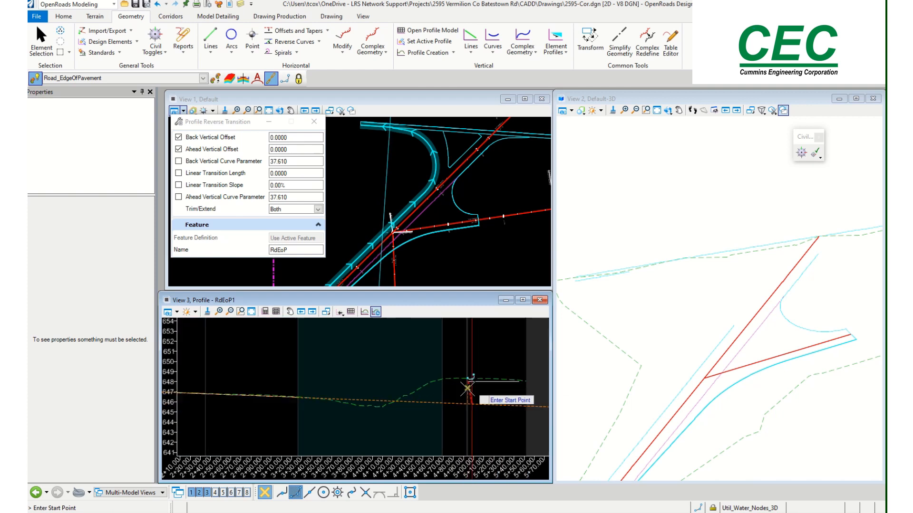
pyautogui.scroll(3, 269, 396)
pyautogui.scroll(1, 284, 398)
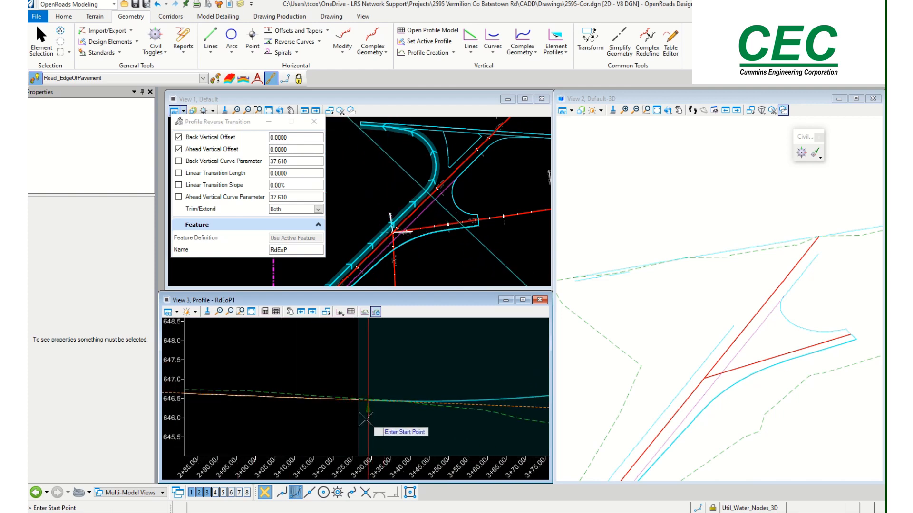
pyautogui.scroll(2, 361, 400)
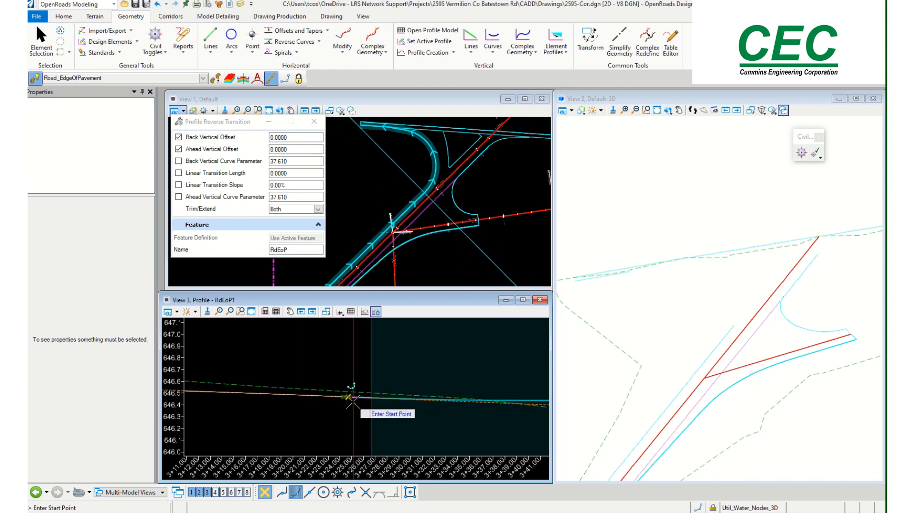
pyautogui.click(376, 399)
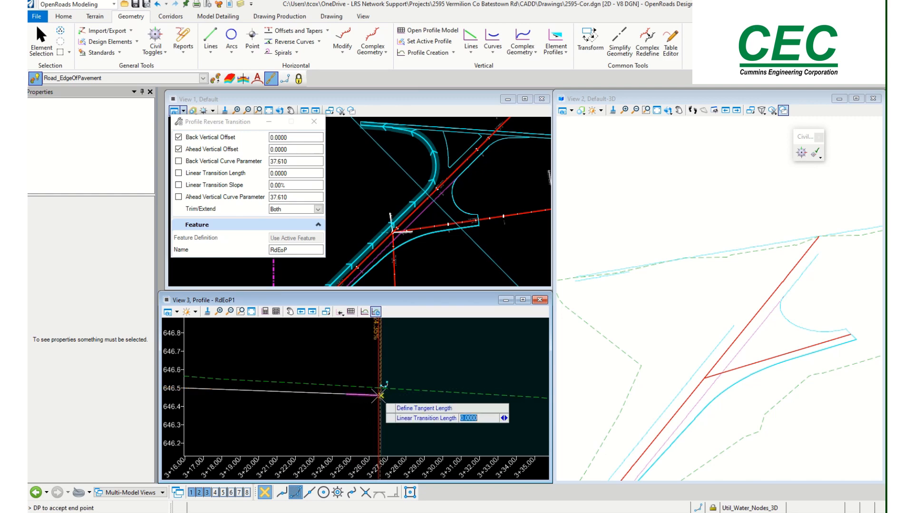
# Place the reverse transition's end point at the beginning of the profile line after the gap, with a linear transition length of 0
pyautogui.scroll(-2, 323, 404)
pyautogui.scroll(-1, 311, 407)
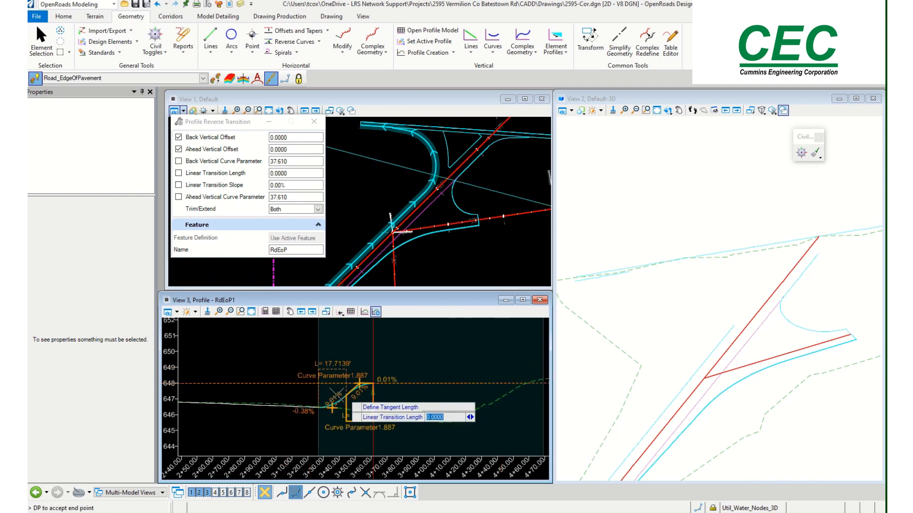
pyautogui.scroll(-1, 330, 404)
pyautogui.scroll(1, 435, 405)
pyautogui.scroll(2, 456, 405)
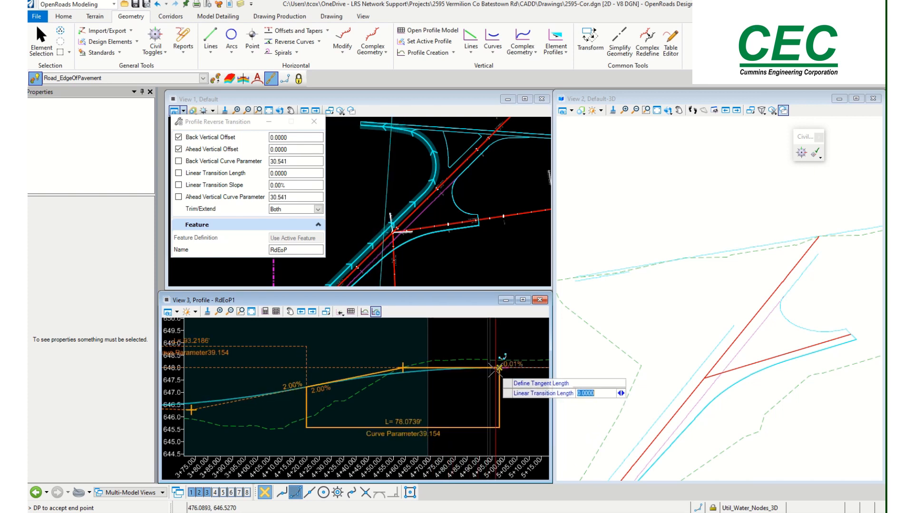
pyautogui.click(489, 368)
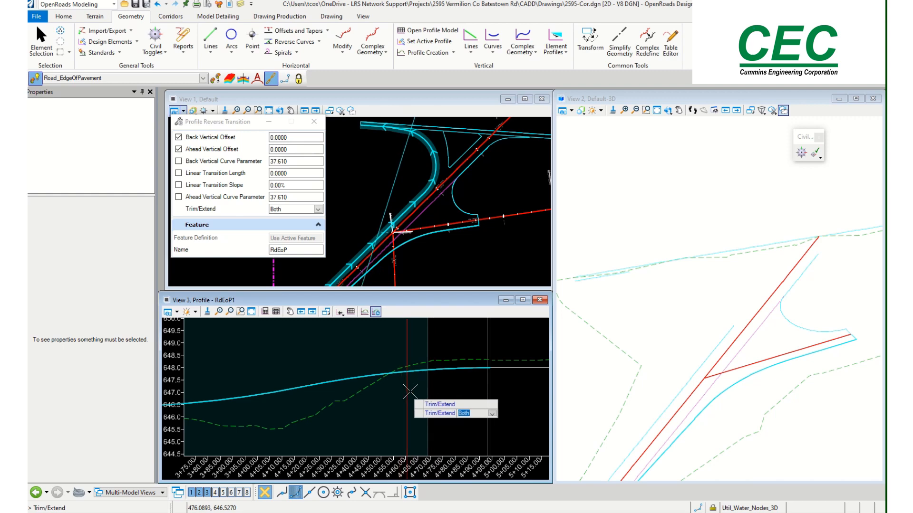
# Complete the profile reverse transition across the gap with Trim/Extend set to Both
pyautogui.click(416, 385)
pyautogui.scroll(-4, 457, 390)
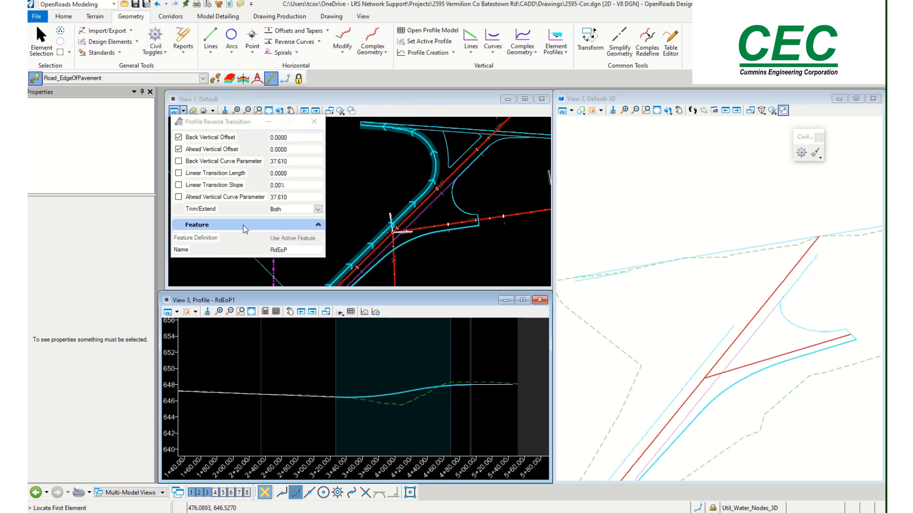
pyautogui.click(41, 43)
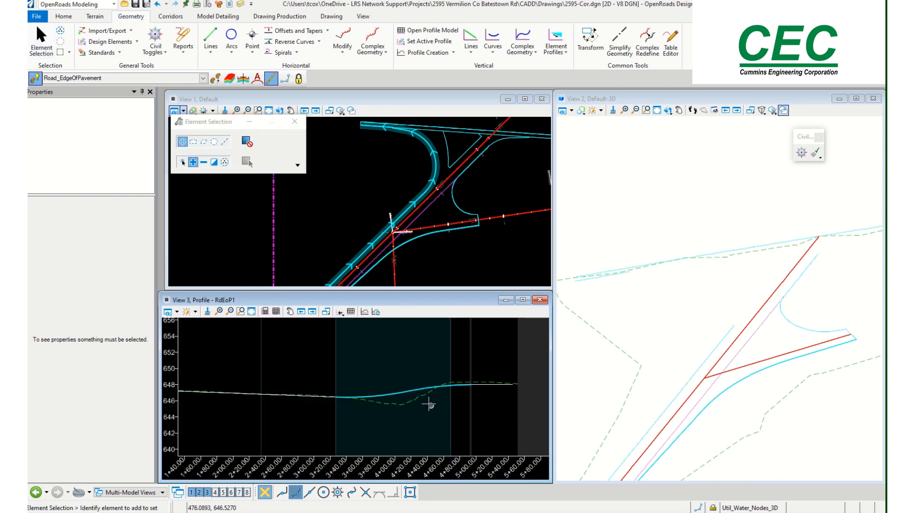
# Inspect the reverse transition's dimensions in the profile view and open its back vertical curve parameter
pyautogui.click(398, 393)
pyautogui.scroll(2, 409, 405)
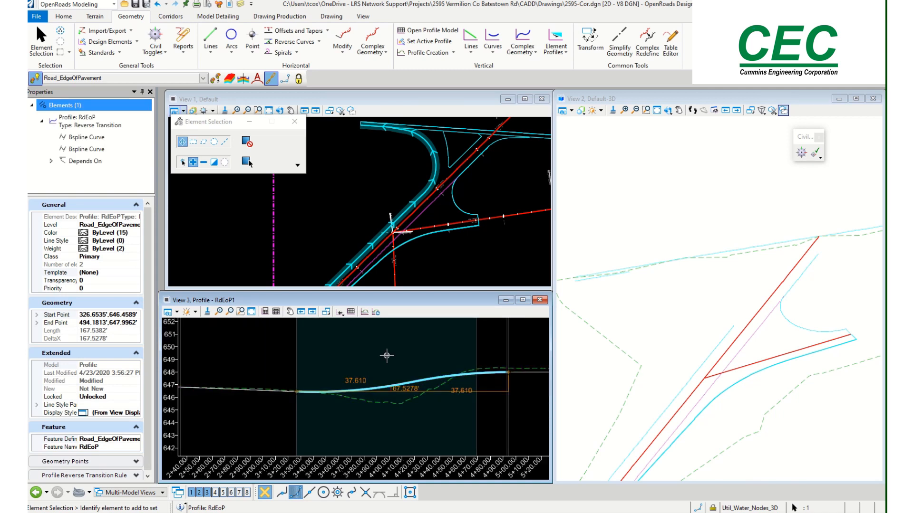
pyautogui.click(357, 380)
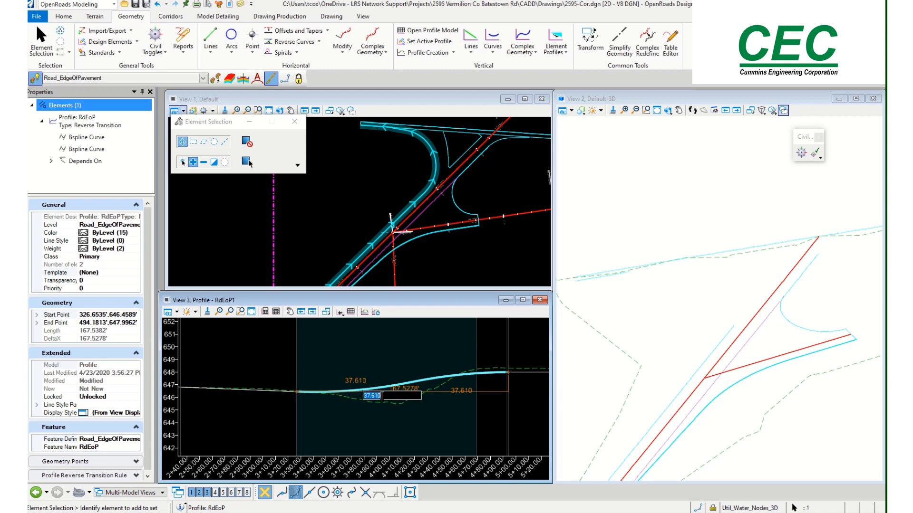
pyautogui.click(385, 428)
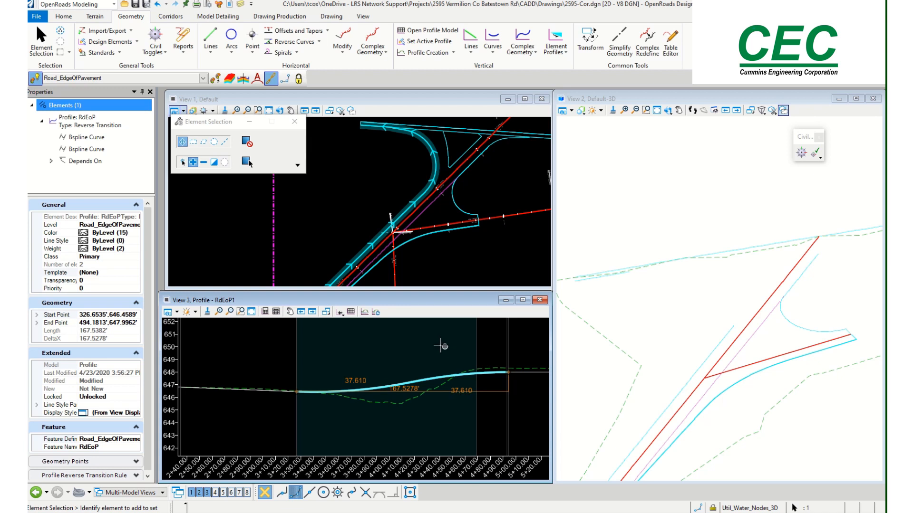
pyautogui.scroll(-3, 375, 353)
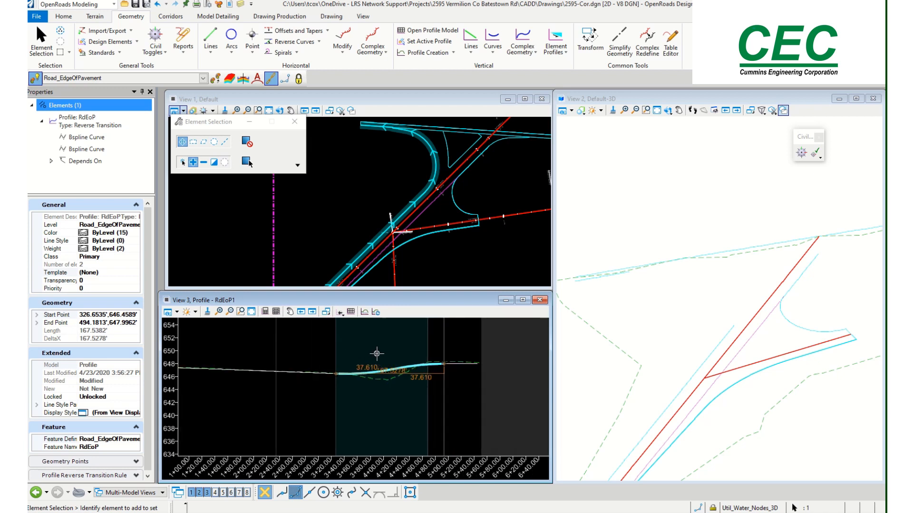
pyautogui.click(374, 353)
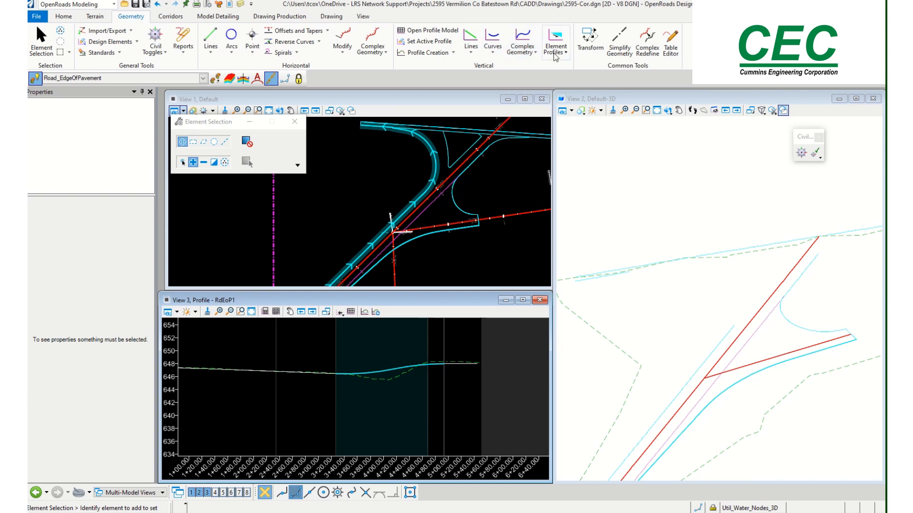
# Join the profile lines and the reverse transition with Profile Complex By Elements, using the Automatic method and a maximum gap of 0.0328
pyautogui.click(530, 55)
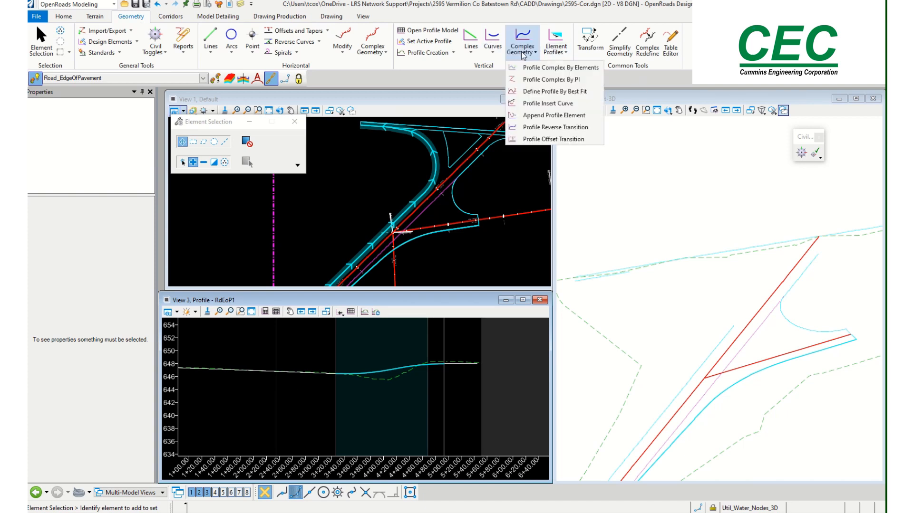
pyautogui.click(558, 52)
pyautogui.click(534, 53)
pyautogui.click(546, 67)
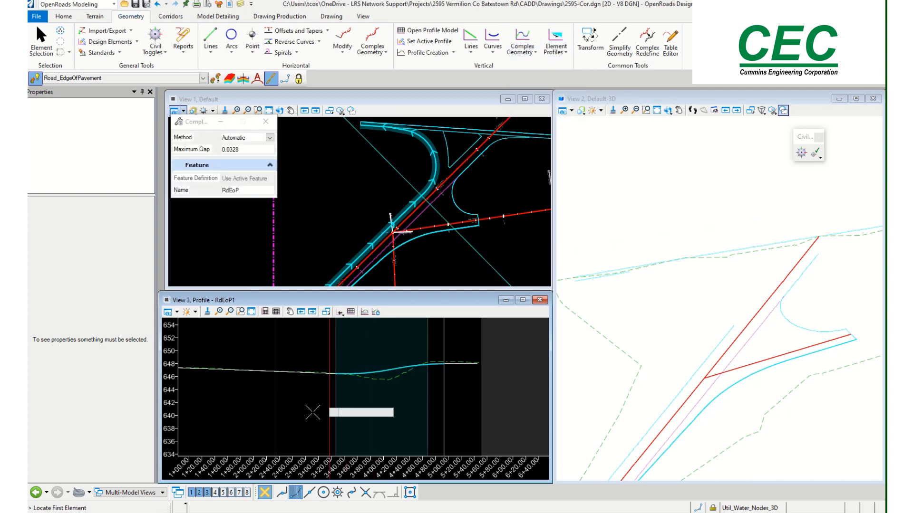
pyautogui.click(212, 369)
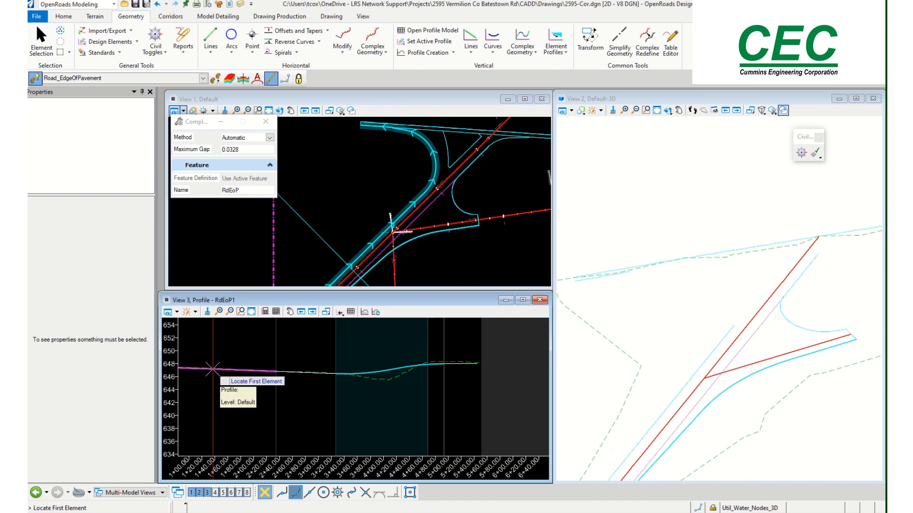
pyautogui.click(372, 402)
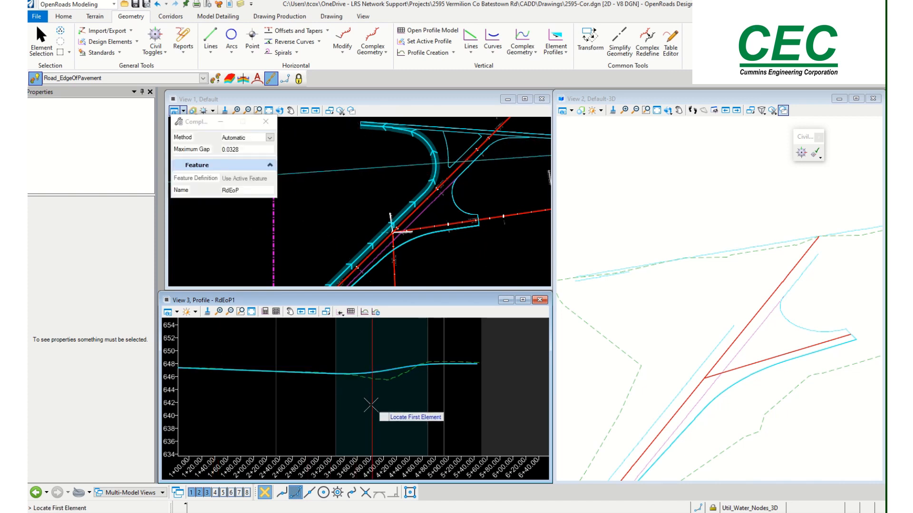
# Set the joined complex profile RdEoP1 as the active profile of the curved edge of pavement and check the curve in the 3D view
pyautogui.click(39, 40)
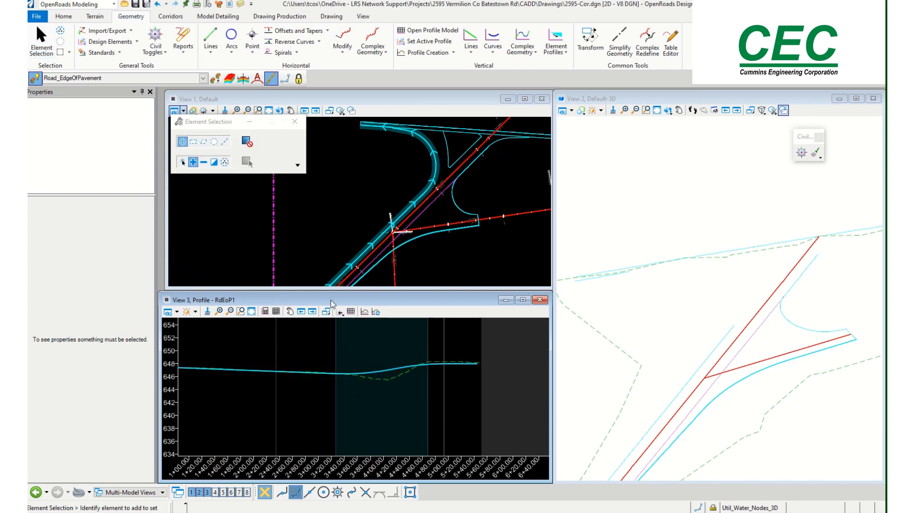
pyautogui.click(378, 370)
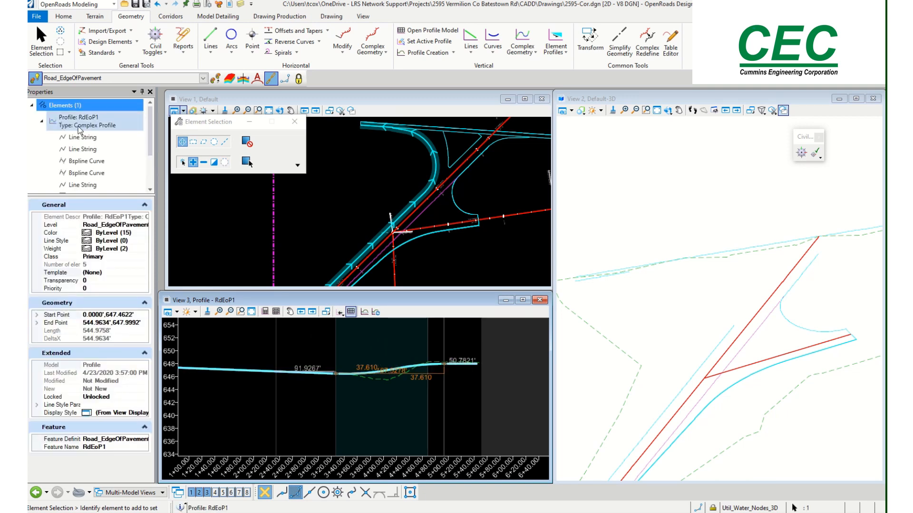
pyautogui.rightClick(90, 128)
pyautogui.click(124, 141)
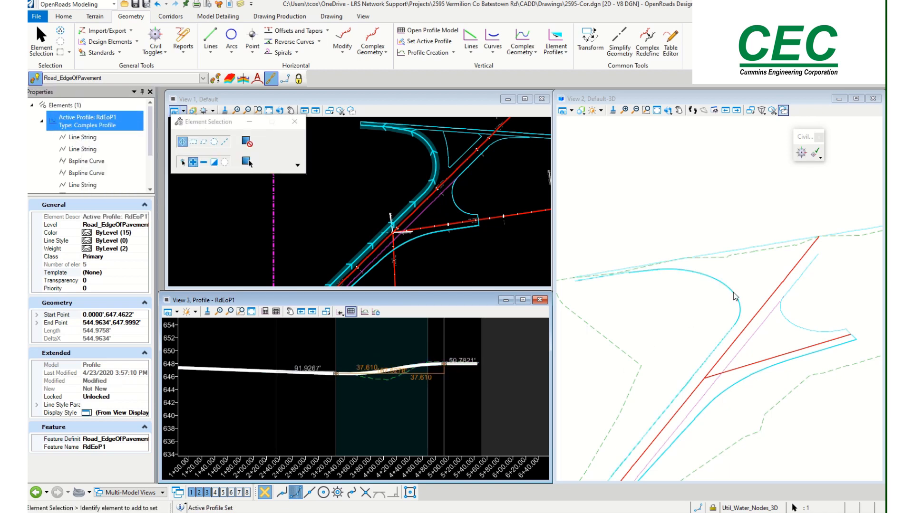
pyautogui.scroll(2, 729, 333)
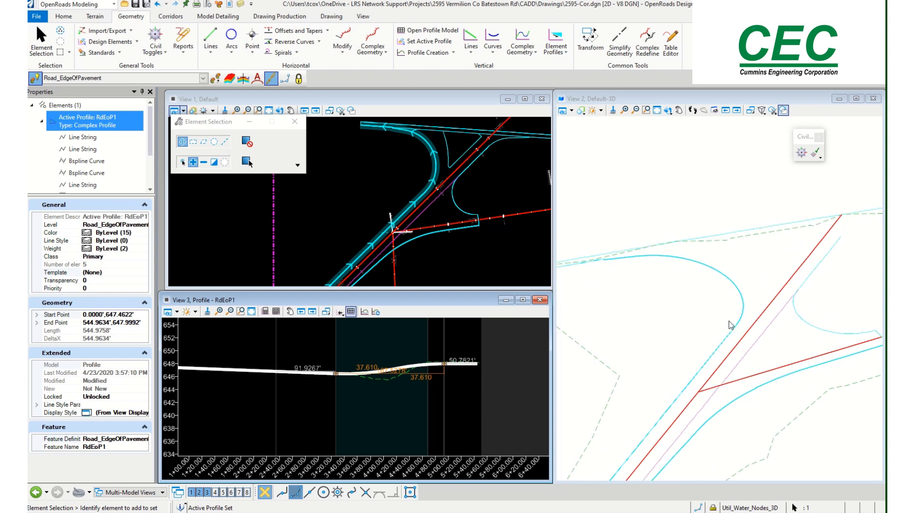
pyautogui.scroll(-1, 604, 324)
pyautogui.scroll(1, 737, 306)
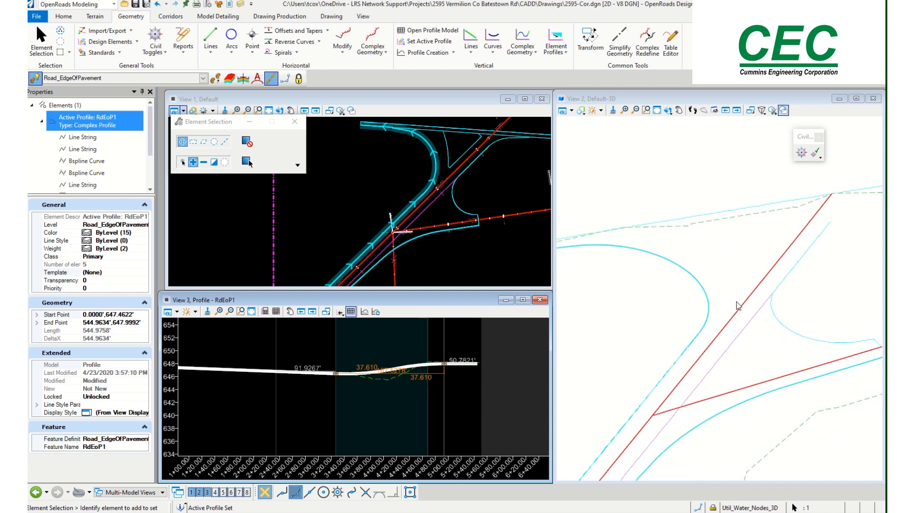